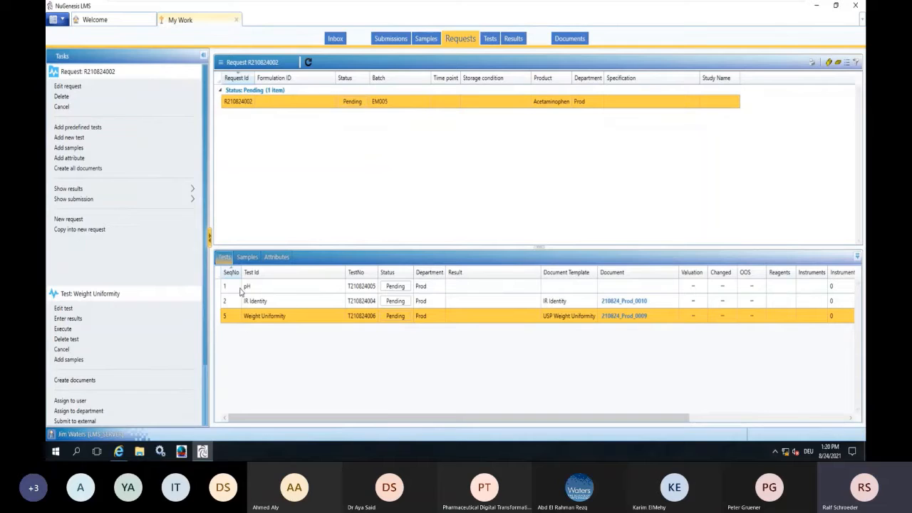
Step: Record 7.3 as the pH test's result and advance the test through completed to finished
{"action": "left_click", "coordinate": [240, 288]}
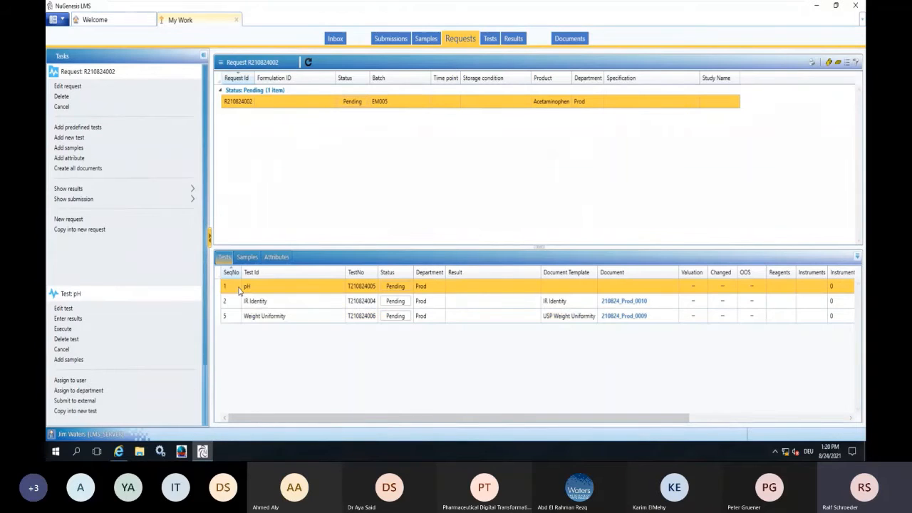
{"action": "left_click", "coordinate": [103, 319]}
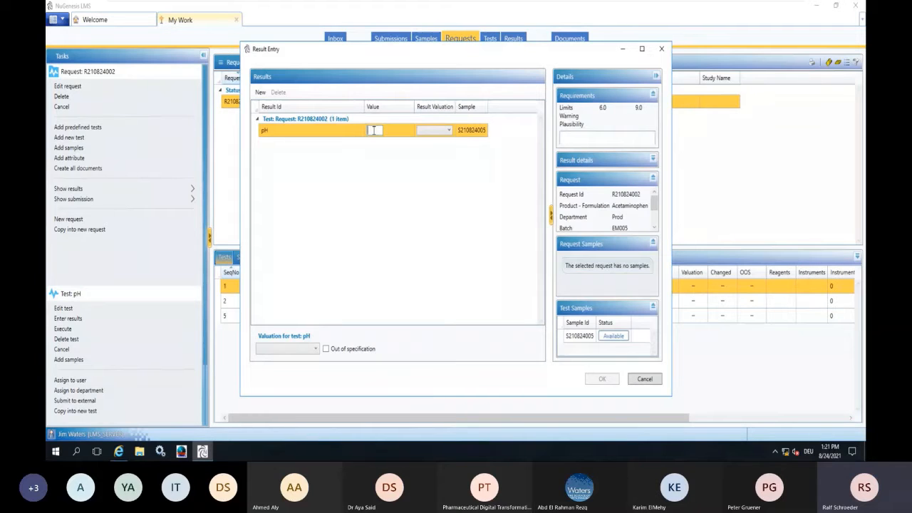
{"action": "type", "text": "7.3"}
{"action": "left_click", "coordinate": [423, 133]}
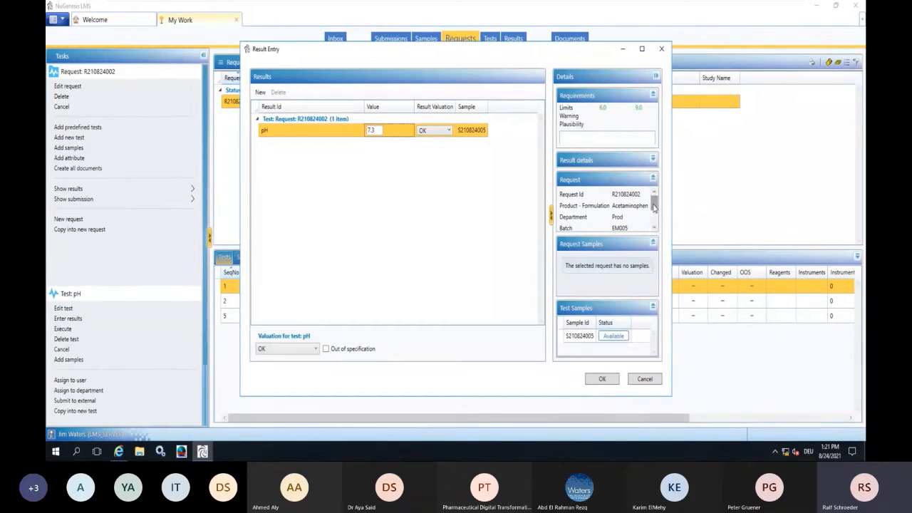
{"action": "left_click_drag", "start_coordinate": [654, 206], "coordinate": [654, 200]}
{"action": "left_click", "coordinate": [613, 379]}
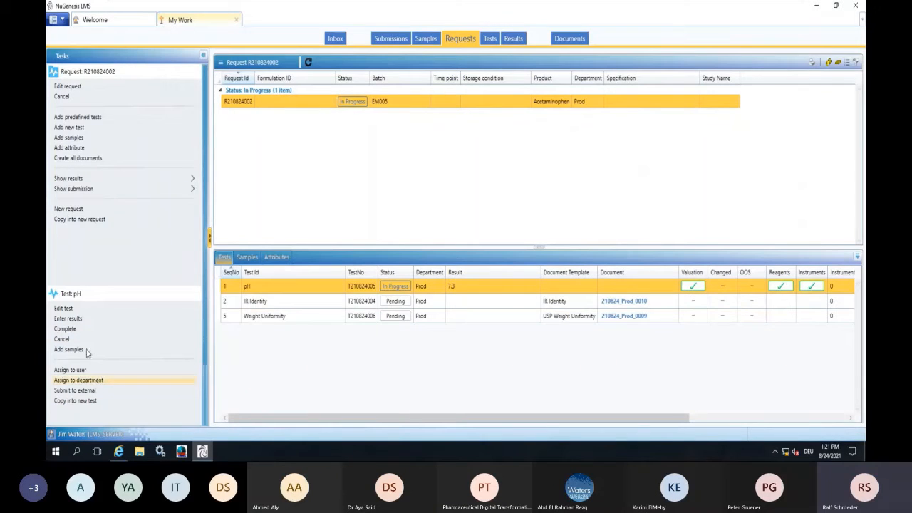
{"action": "left_click", "coordinate": [71, 330]}
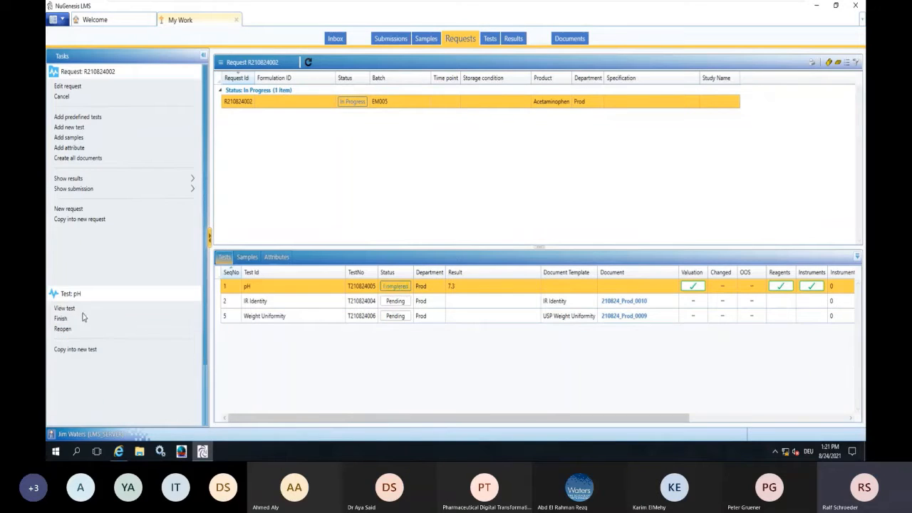
{"action": "left_click", "coordinate": [65, 319]}
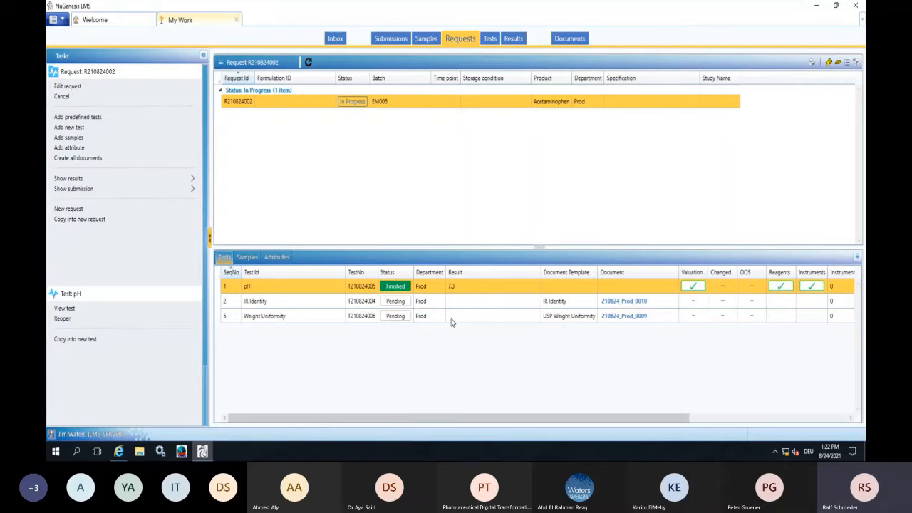
{"action": "left_click", "coordinate": [239, 303]}
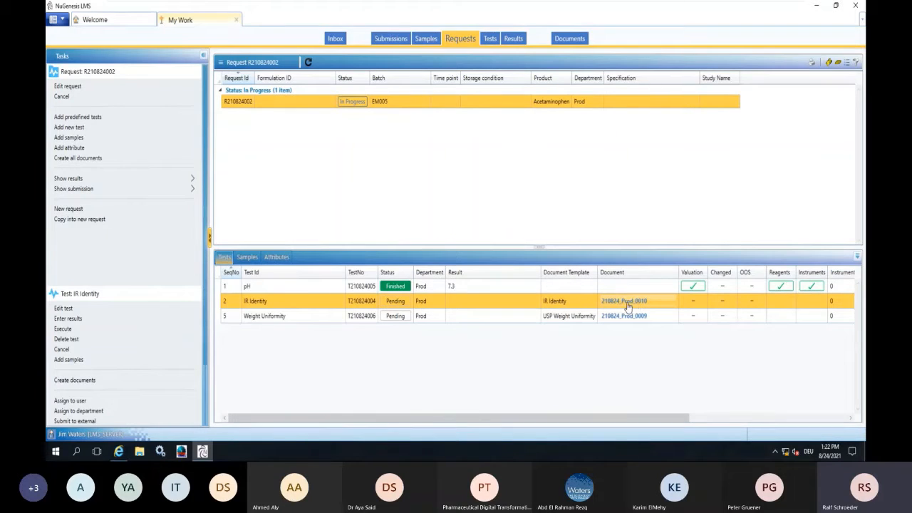
{"action": "left_click", "coordinate": [68, 320]}
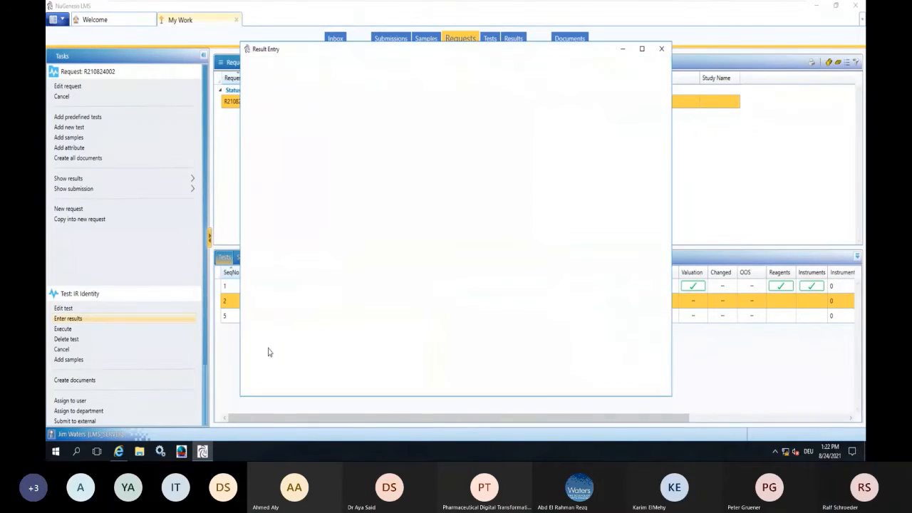
{"action": "left_click", "coordinate": [376, 137]}
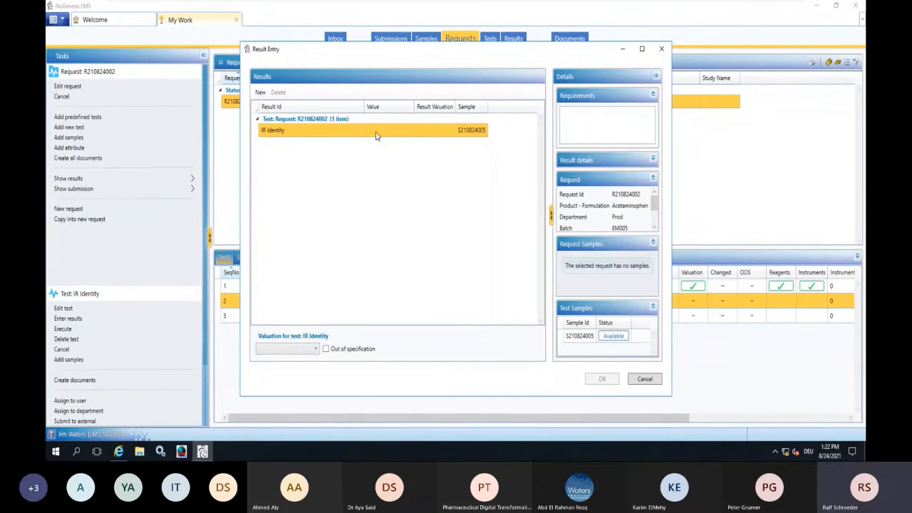
{"action": "left_click", "coordinate": [645, 379]}
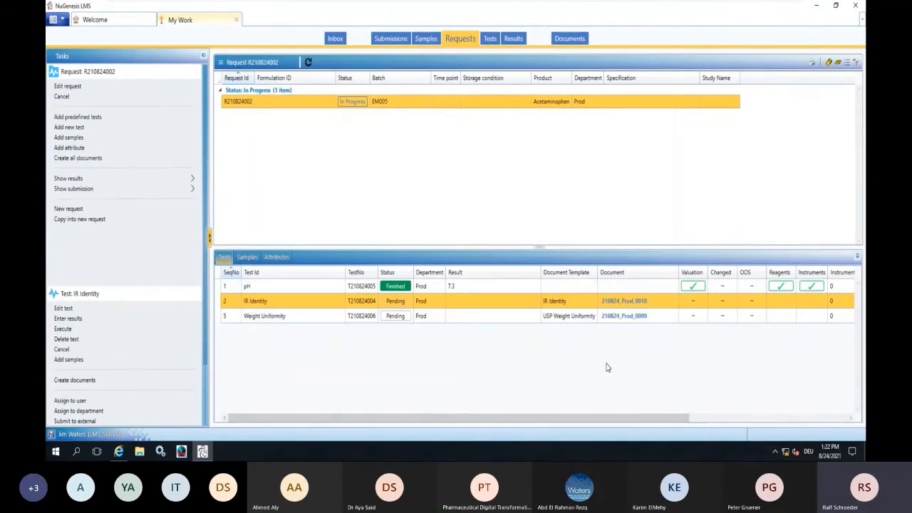
Step: Open the IR Identity test's document 210824_Prod_0010 and start adding a section from SDMS
{"action": "left_click", "coordinate": [634, 305]}
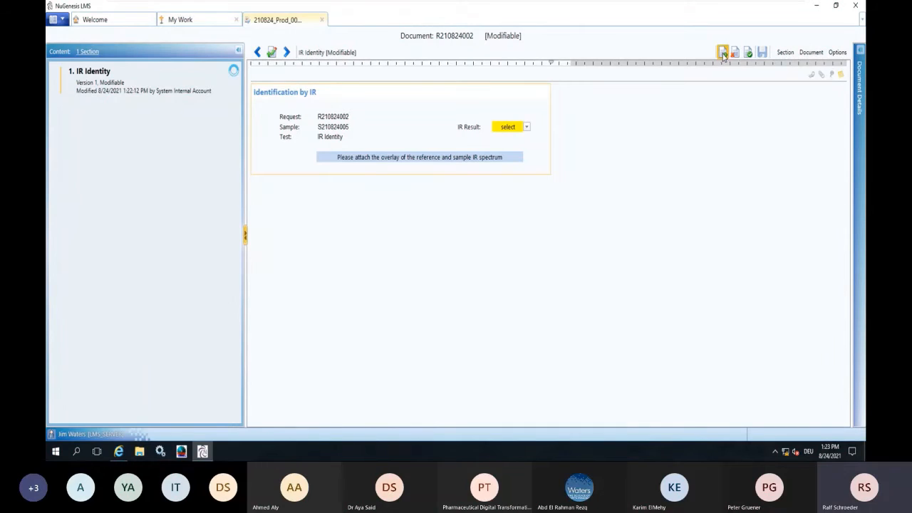
{"action": "left_click", "coordinate": [723, 54]}
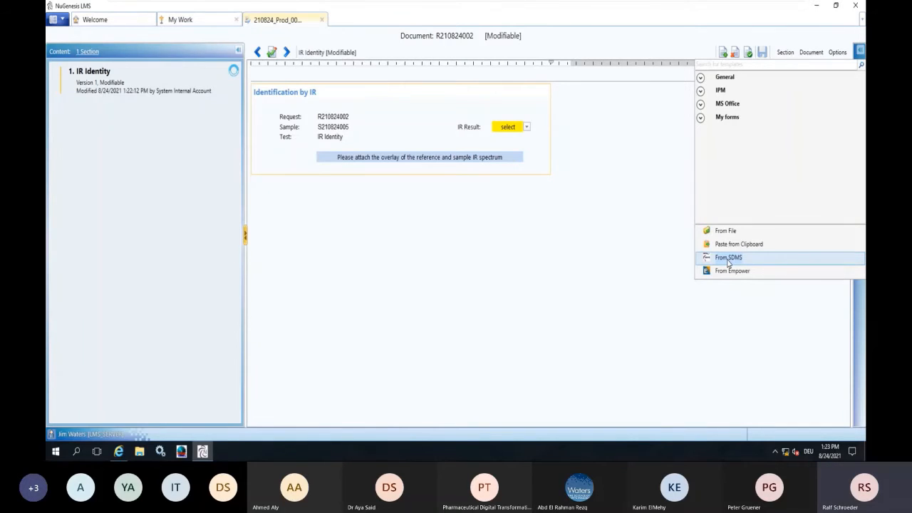
{"action": "left_click", "coordinate": [728, 259]}
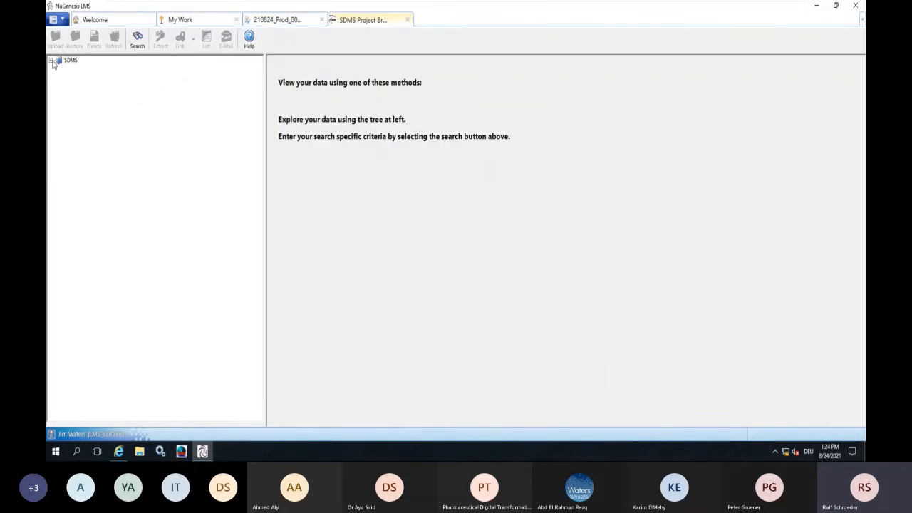
Step: Find the N-Methylaniline record with ID 1 in the PharmFunFiles project of SDMS and preview its spectrum
{"action": "left_click", "coordinate": [51, 61]}
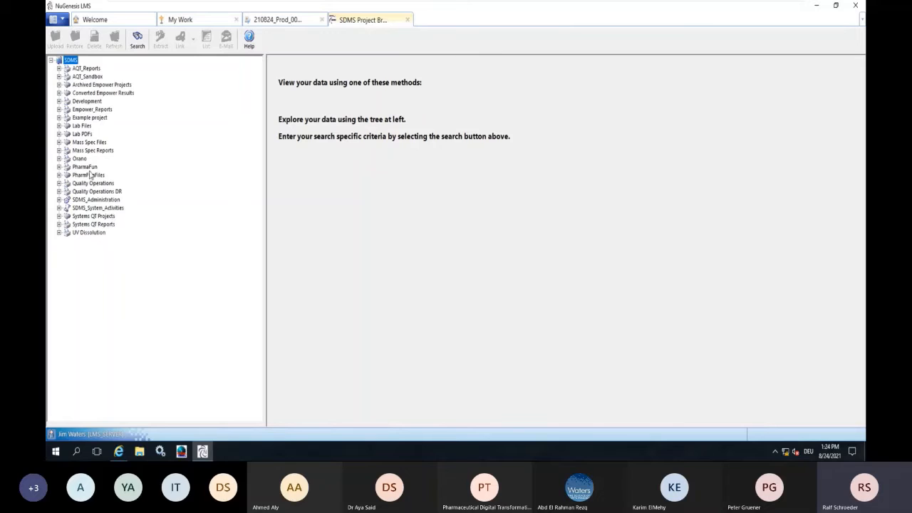
{"action": "left_click", "coordinate": [89, 176]}
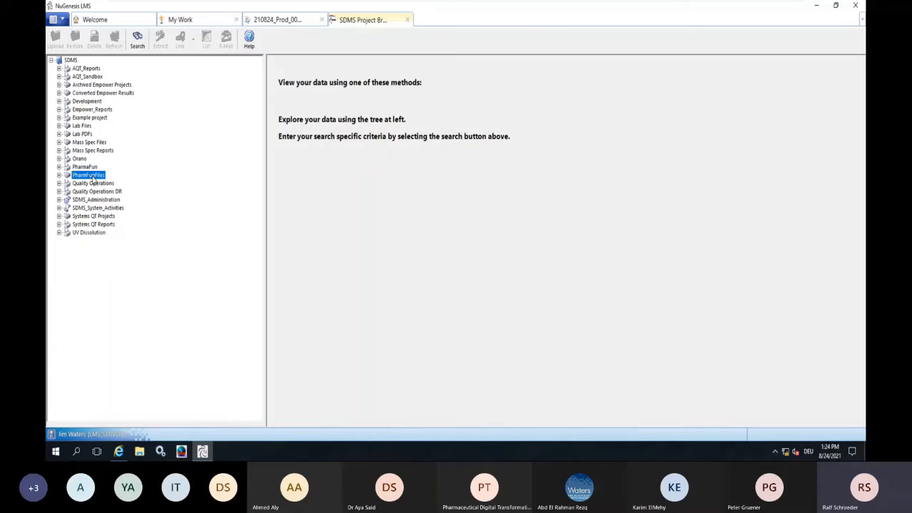
{"action": "left_click", "coordinate": [138, 39]}
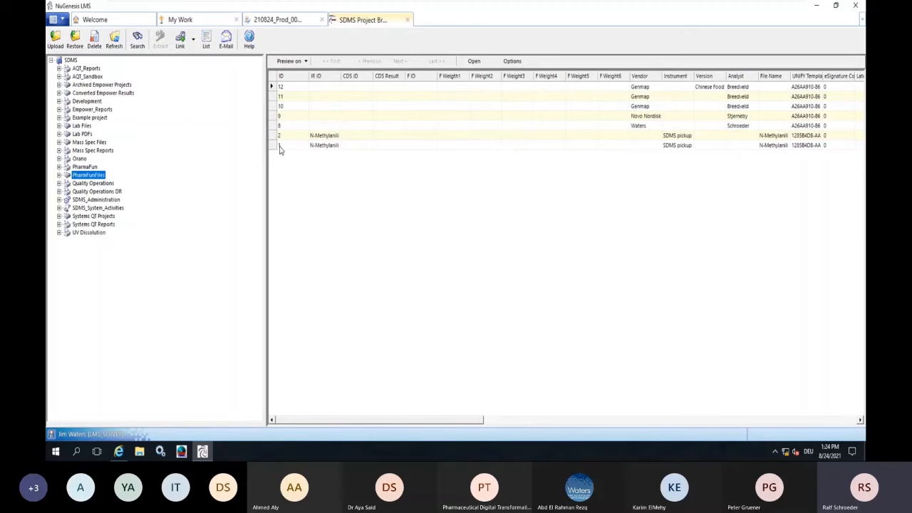
{"action": "left_click", "coordinate": [278, 146]}
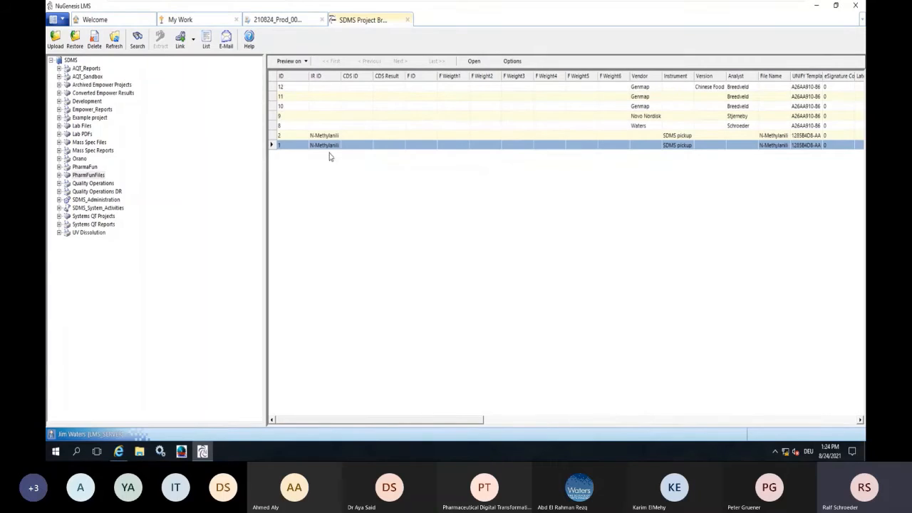
{"action": "left_click", "coordinate": [293, 61]}
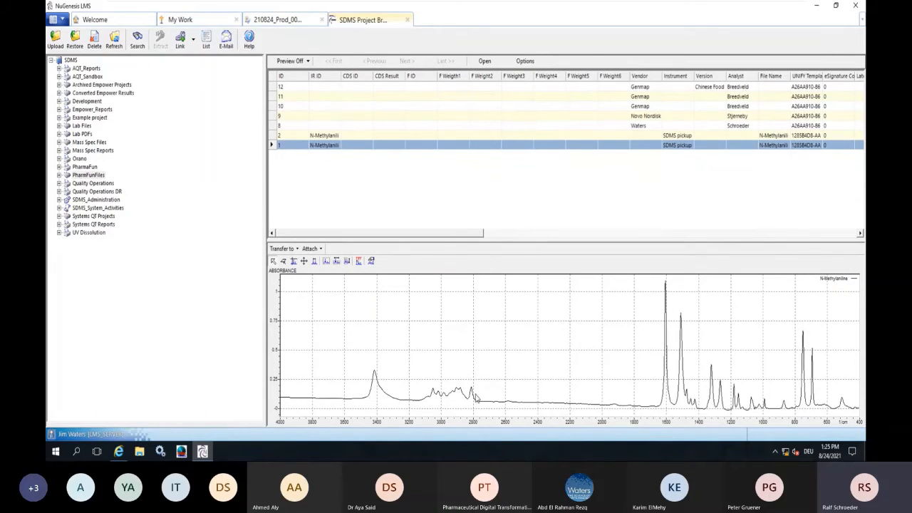
Step: Append the previewed spectrum to document 210824_Prod_0010, resized to the page, keeping the section title N-Methylaniline_ir_mod.dx
{"action": "left_click", "coordinate": [308, 250]}
{"action": "mouse_move", "coordinate": [302, 262]}
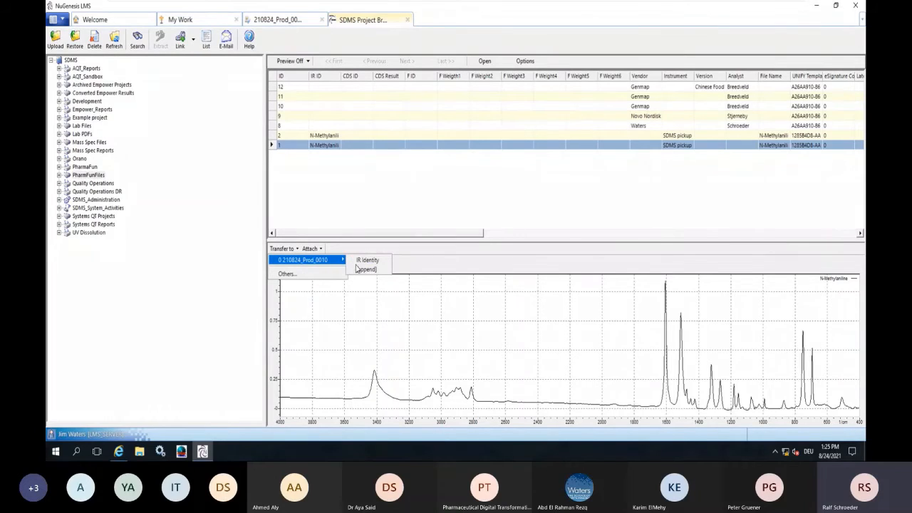
{"action": "left_click", "coordinate": [368, 270]}
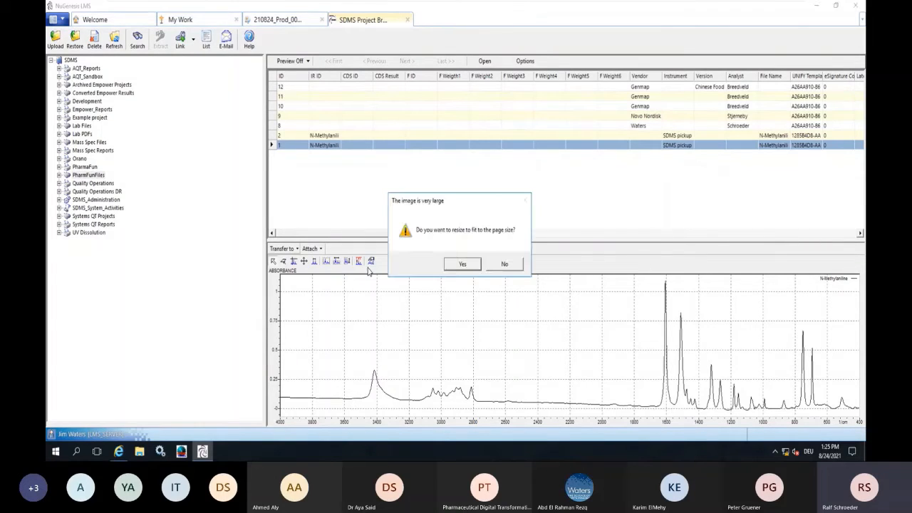
{"action": "left_click", "coordinate": [463, 264]}
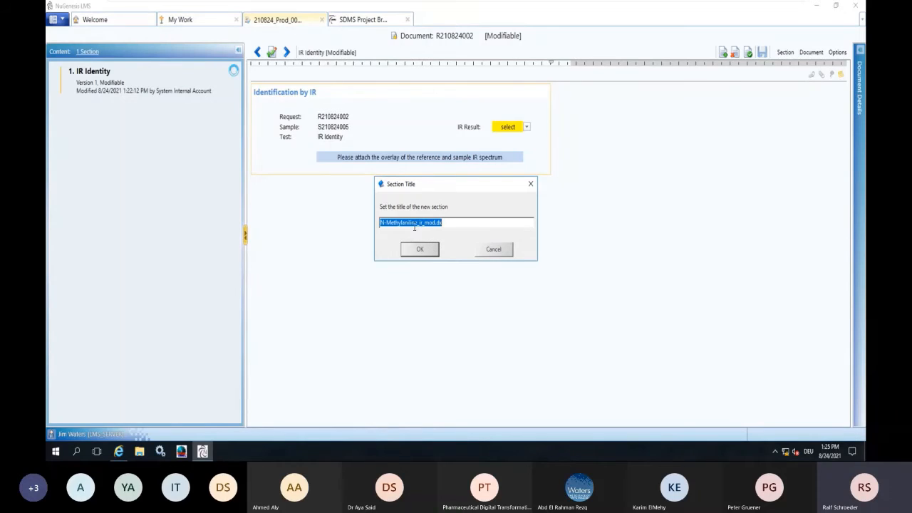
{"action": "left_click", "coordinate": [422, 250]}
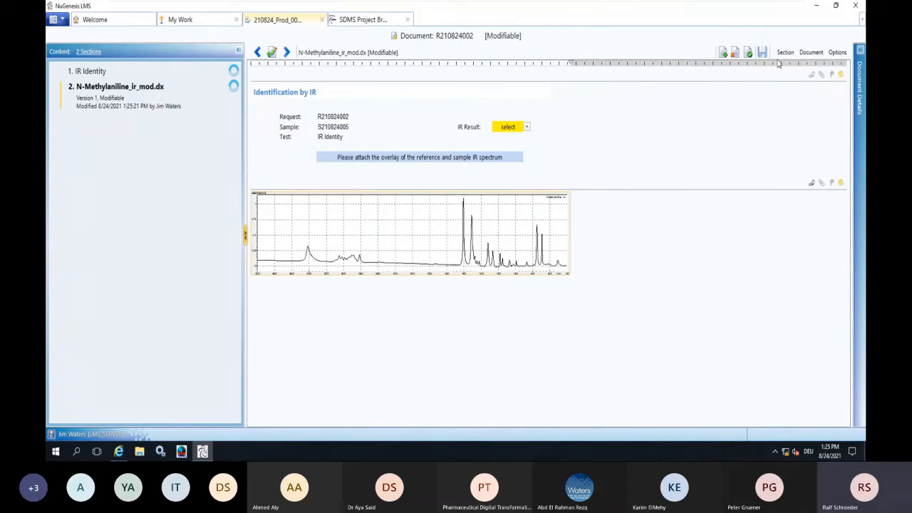
Step: Add a Comments section from My forms to the document with the text "This looks good!"
{"action": "left_click", "coordinate": [723, 54]}
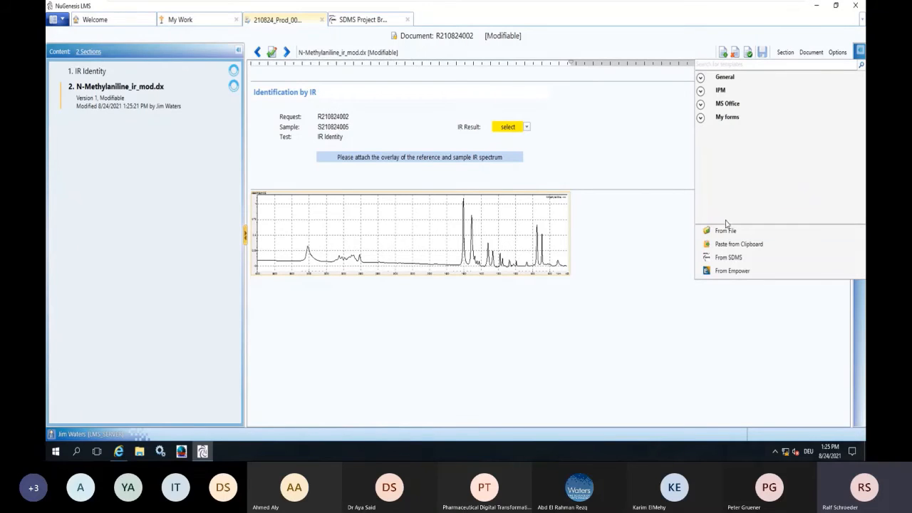
{"action": "left_click", "coordinate": [700, 117]}
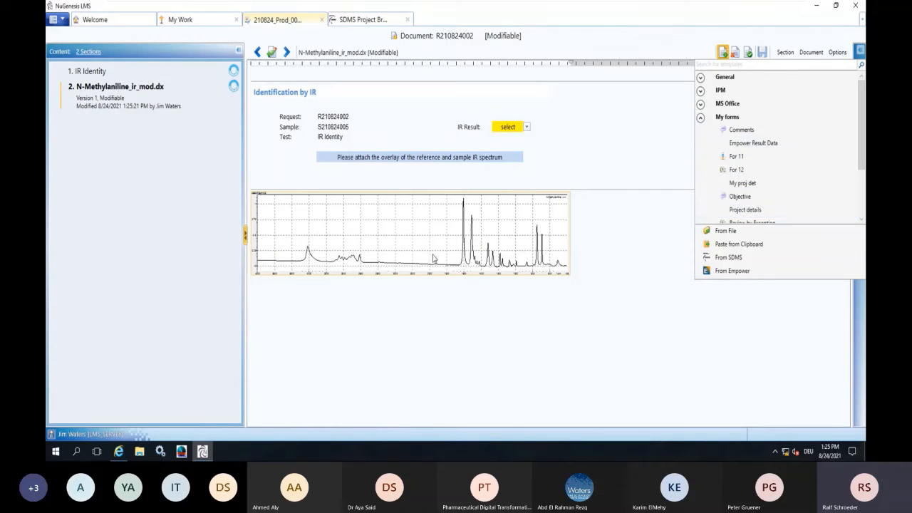
{"action": "double_click", "coordinate": [742, 130]}
{"action": "left_click", "coordinate": [419, 250]}
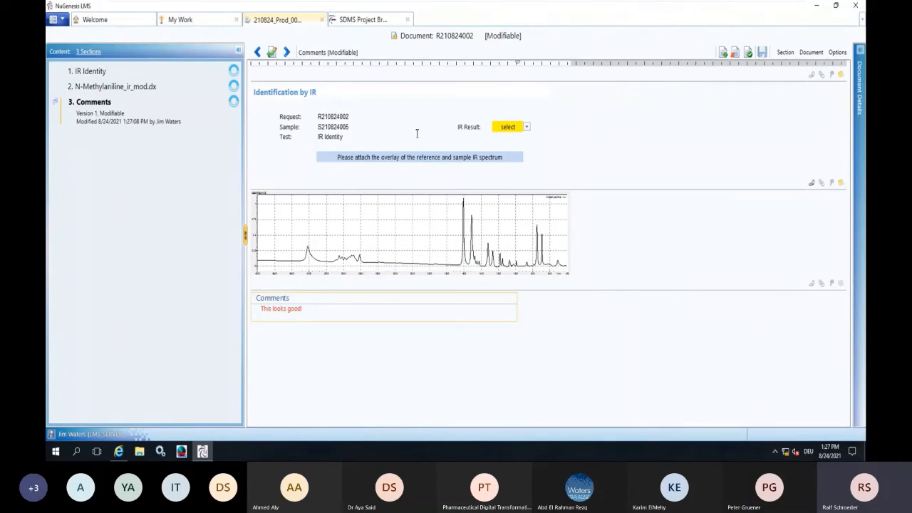
Step: Set the IR Result to Pass in the Identification by IR form and release the IR Identity section
{"action": "left_click", "coordinate": [416, 131]}
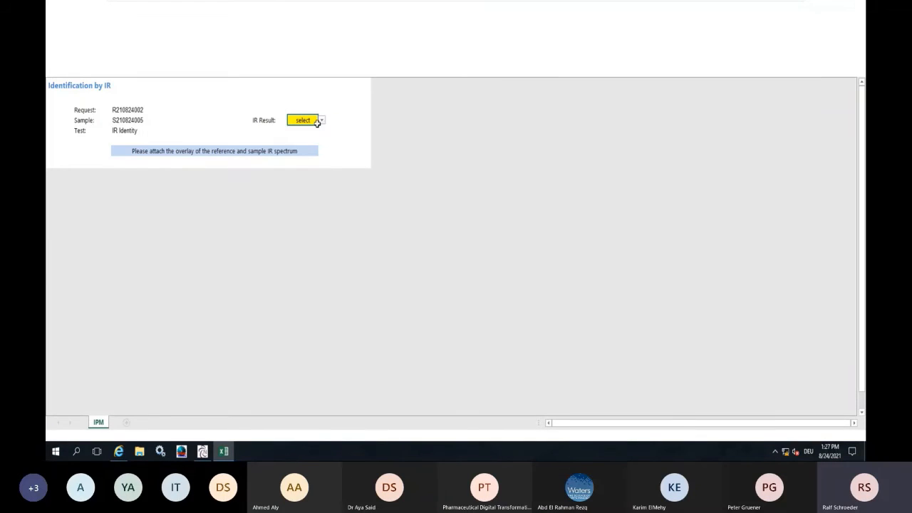
{"action": "left_click", "coordinate": [322, 122]}
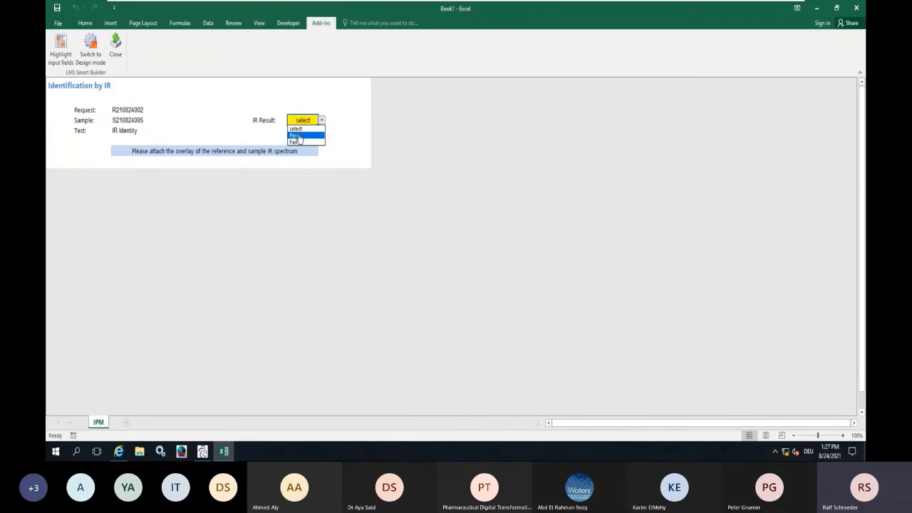
{"action": "left_click", "coordinate": [304, 137]}
{"action": "left_click", "coordinate": [854, 9]}
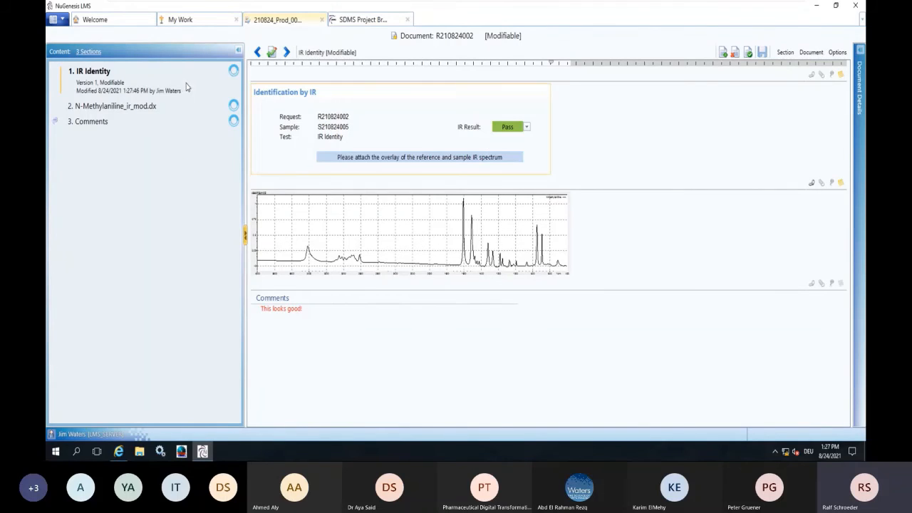
{"action": "left_click", "coordinate": [749, 53]}
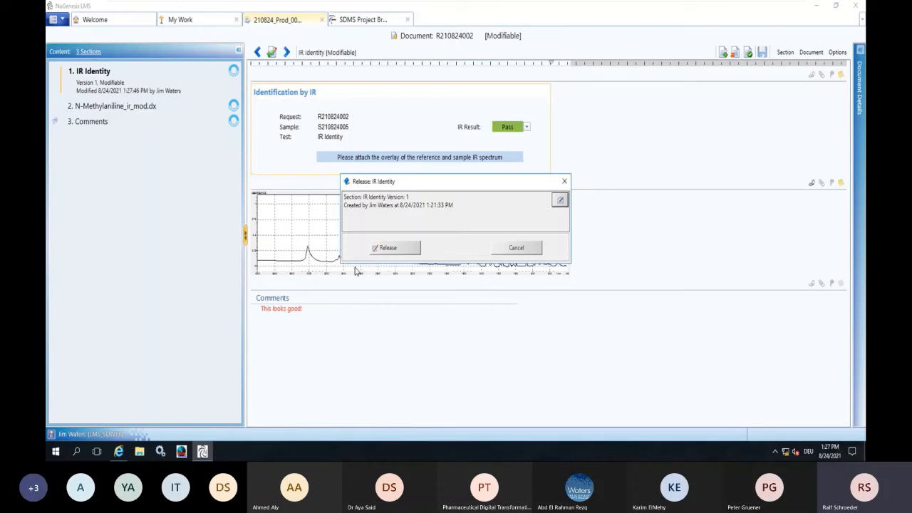
{"action": "left_click", "coordinate": [389, 247]}
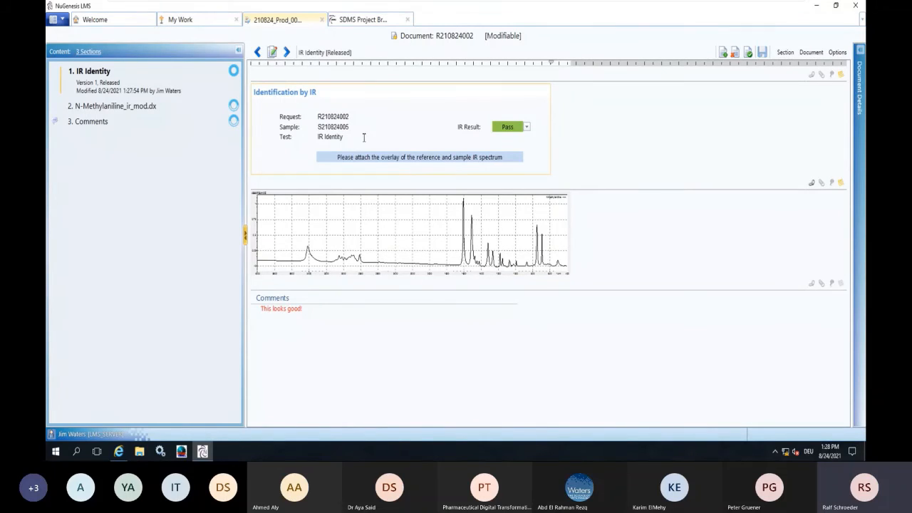
Step: Refresh request R210824002 in My Work to check the IR Identity test's status and result
{"action": "left_click", "coordinate": [182, 21]}
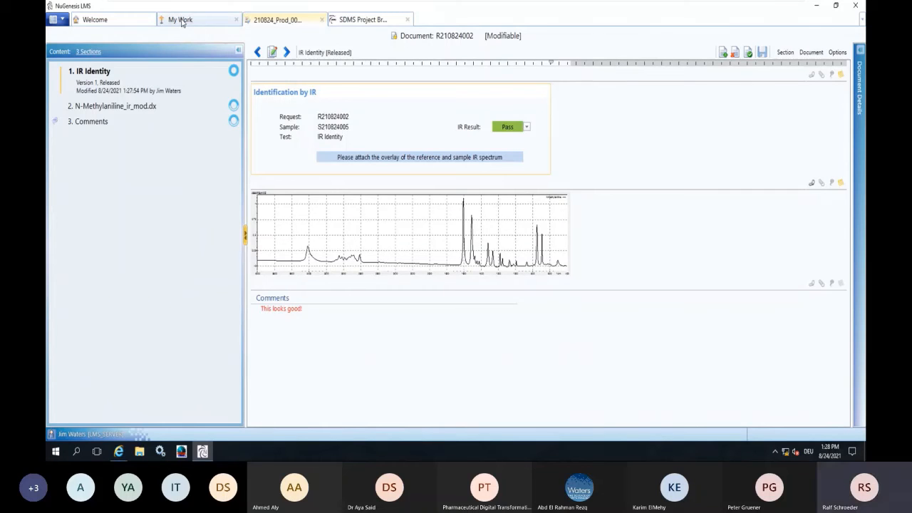
{"action": "left_click", "coordinate": [308, 63]}
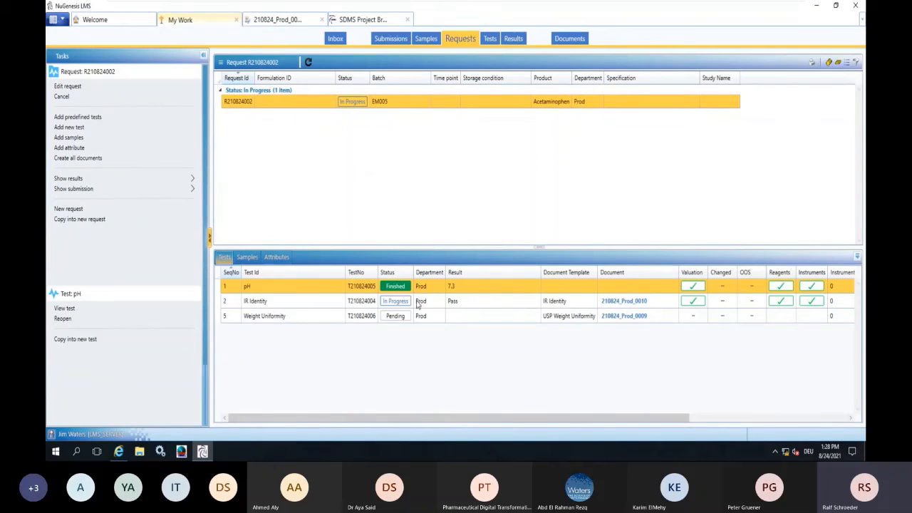
Step: Release the whole document 210824_Prod_0010 containing the IR Identity sections
{"action": "left_click", "coordinate": [288, 21]}
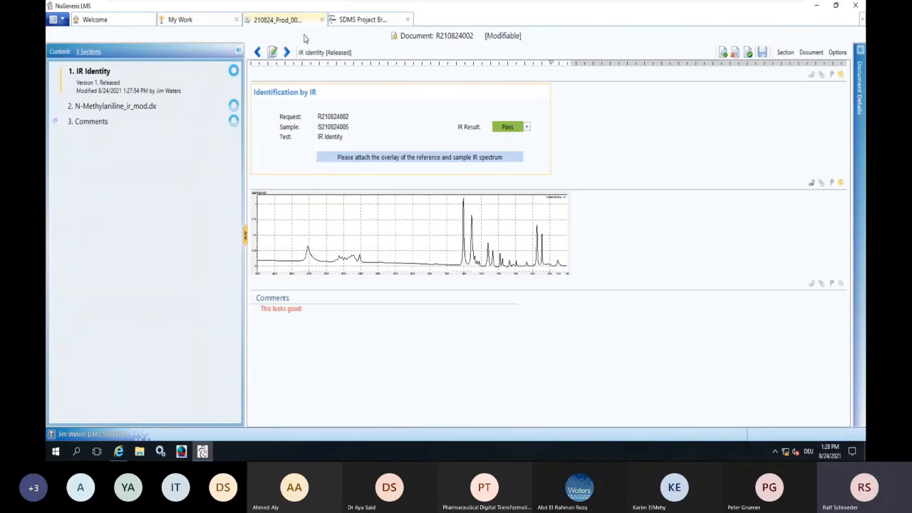
{"action": "left_click", "coordinate": [811, 53]}
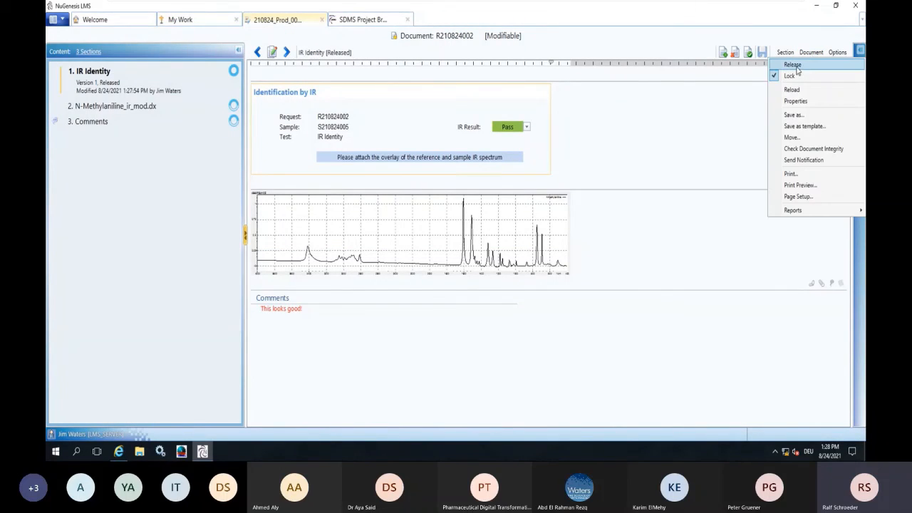
{"action": "left_click", "coordinate": [796, 65]}
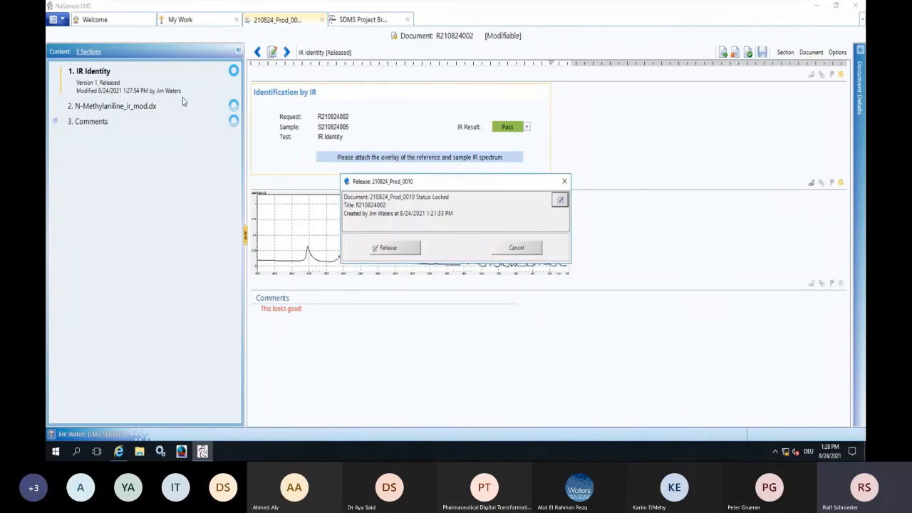
{"action": "left_click", "coordinate": [390, 249]}
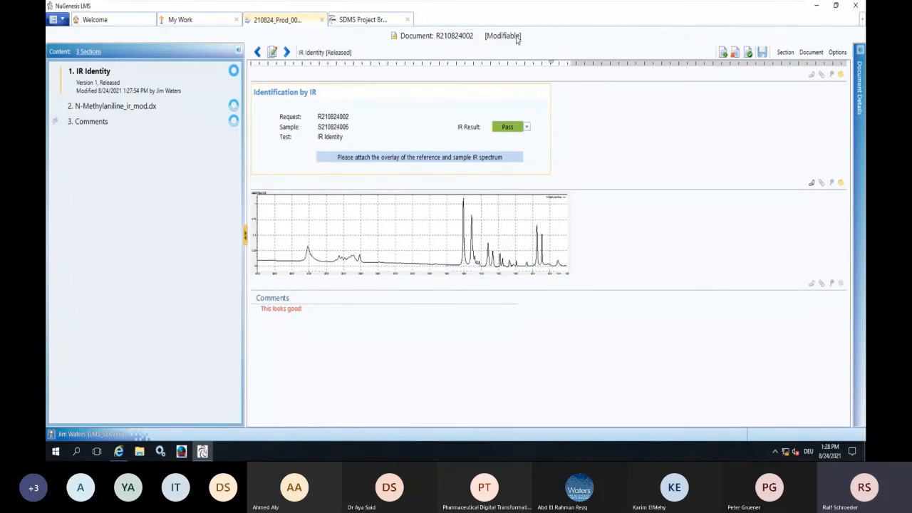
Step: Approve document 210824_Prod_0010 with the reason OK, signing with the account user name and password
{"action": "left_click", "coordinate": [810, 53]}
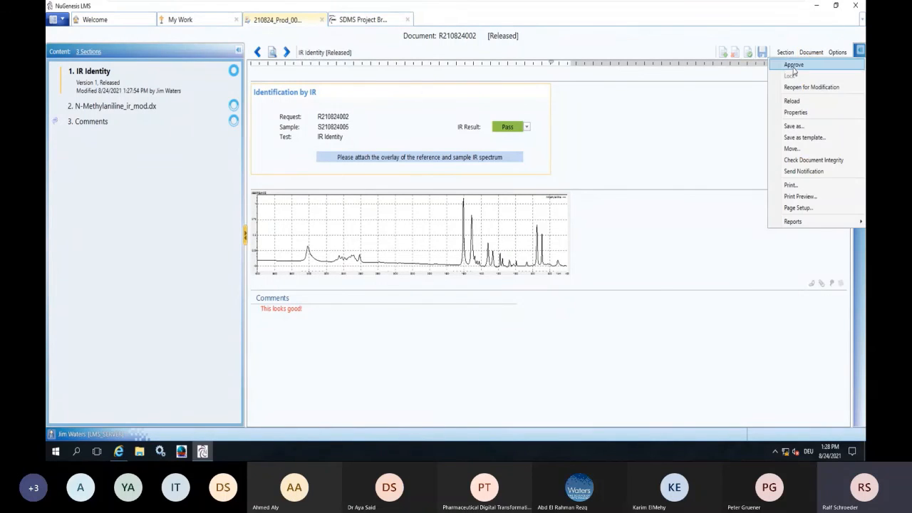
{"action": "left_click", "coordinate": [793, 66]}
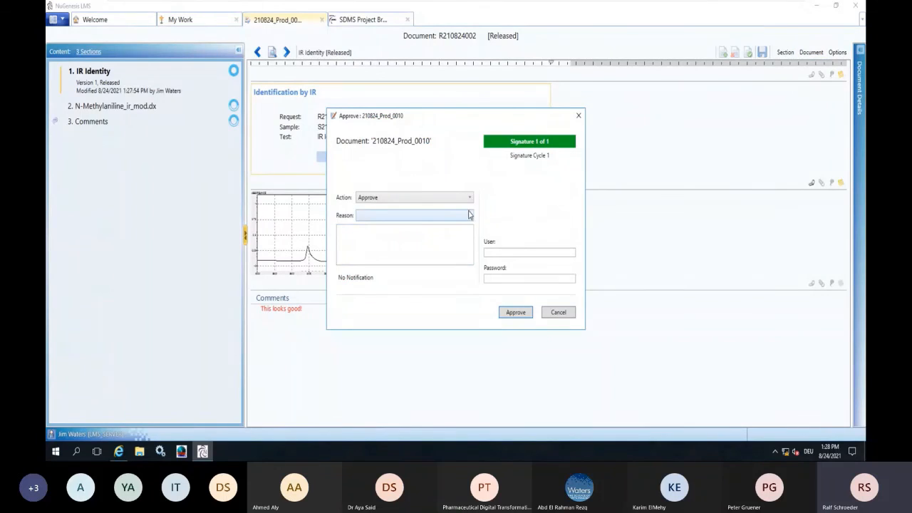
{"action": "left_click", "coordinate": [470, 215]}
{"action": "left_click", "coordinate": [386, 237]}
{"action": "left_click", "coordinate": [514, 252]}
{"action": "key", "text": "Tab"}
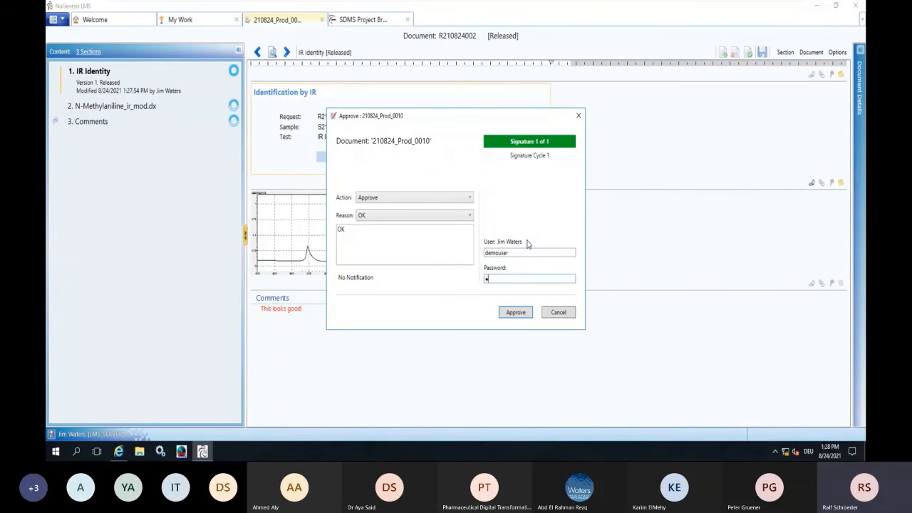
{"action": "type", "text": "••••••••"}
{"action": "left_click", "coordinate": [527, 313]}
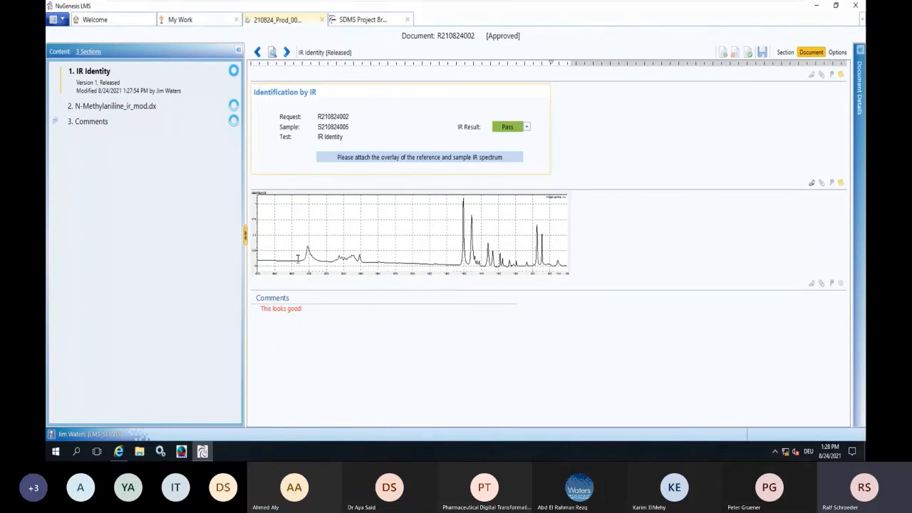
Step: Refresh the request in My Work to check the IR Identity test's status following the document approval
{"action": "left_click", "coordinate": [204, 23]}
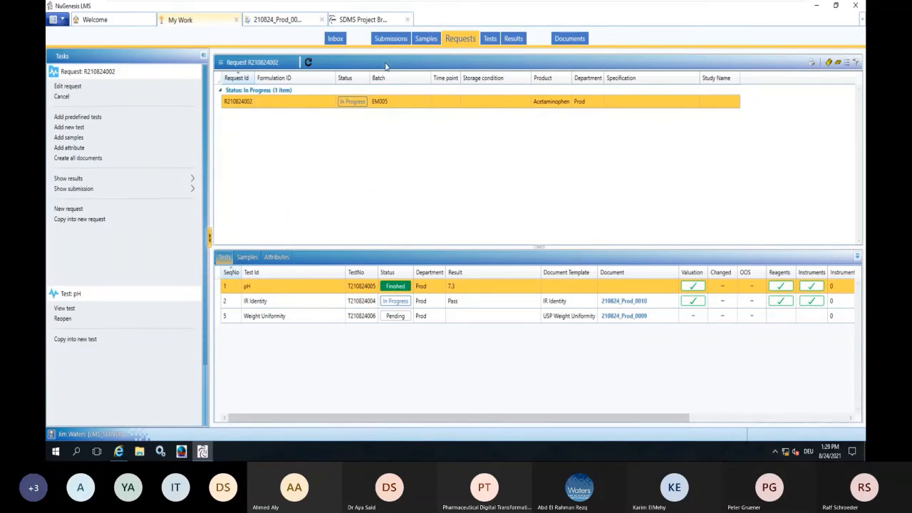
{"action": "left_click", "coordinate": [308, 62]}
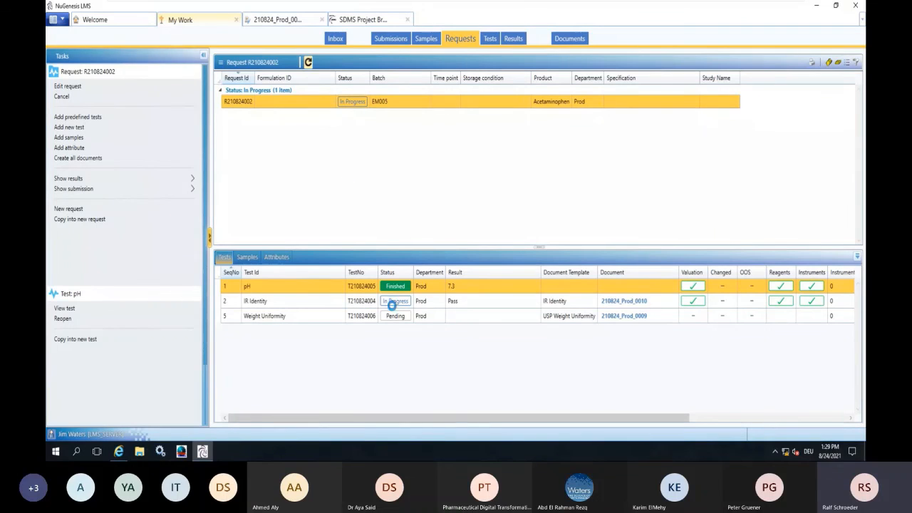